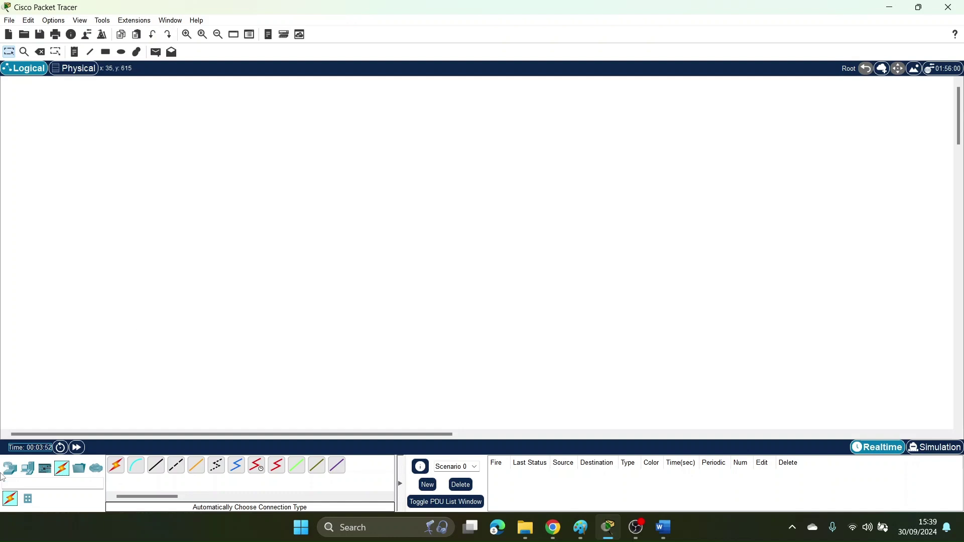
Place a Server-PT near the upper middle of the workspace and a 2960 switch directly below it.
{"action": "left_click", "coordinate": [30, 469]}
{"action": "left_click", "coordinate": [156, 465]}
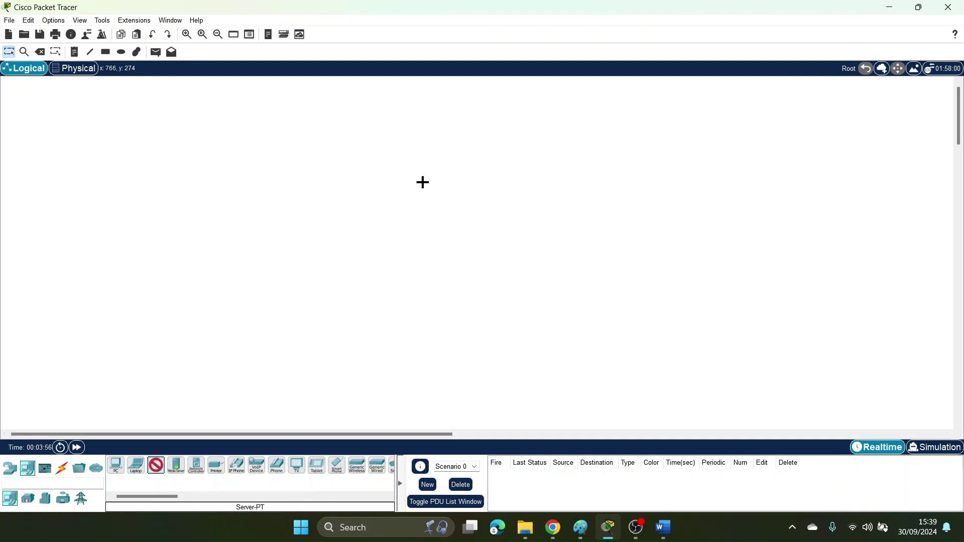
{"action": "left_click", "coordinate": [398, 148]}
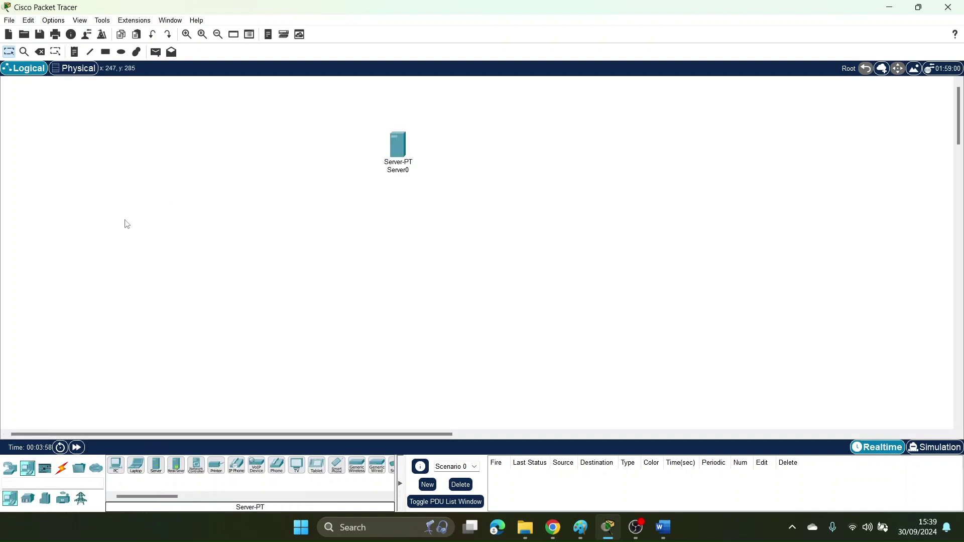
{"action": "left_click", "coordinate": [10, 469]}
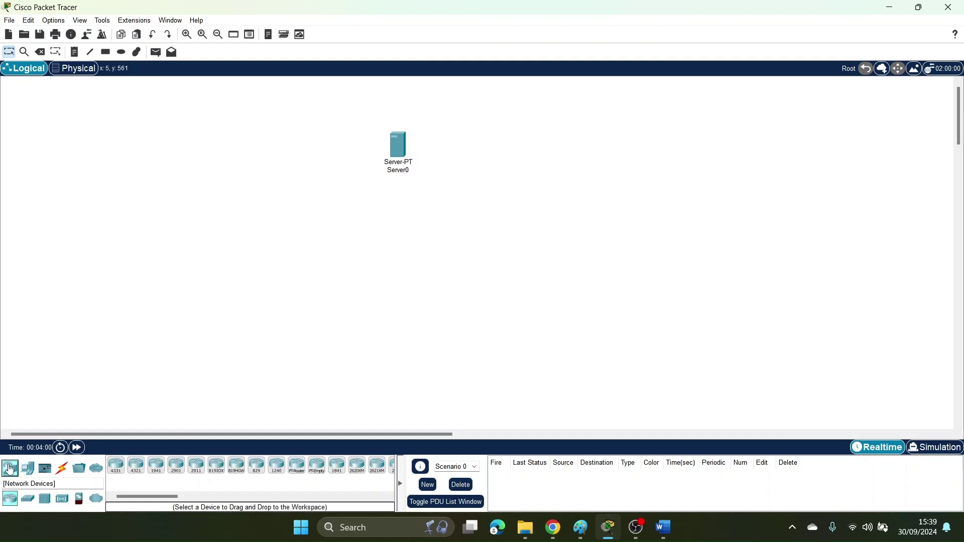
{"action": "left_click", "coordinate": [28, 498]}
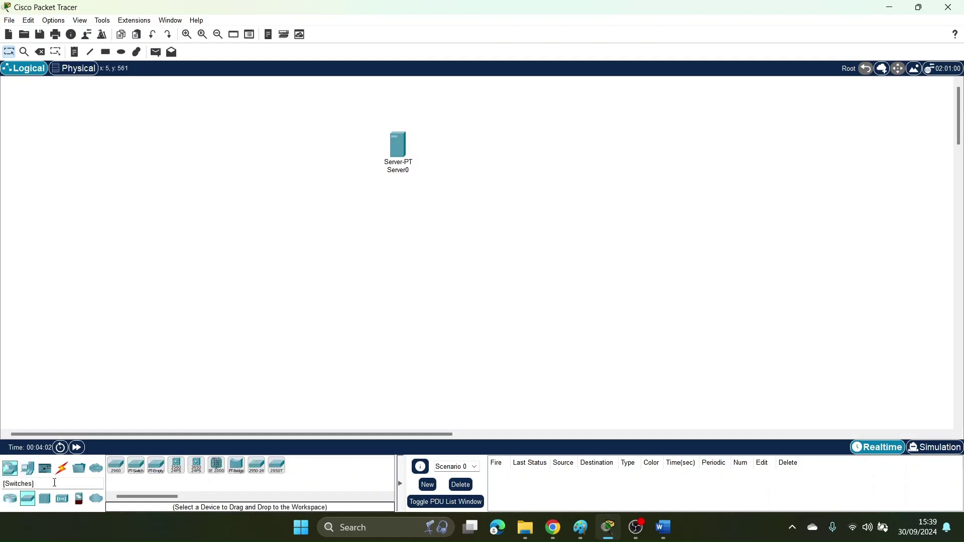
{"action": "left_click", "coordinate": [116, 466]}
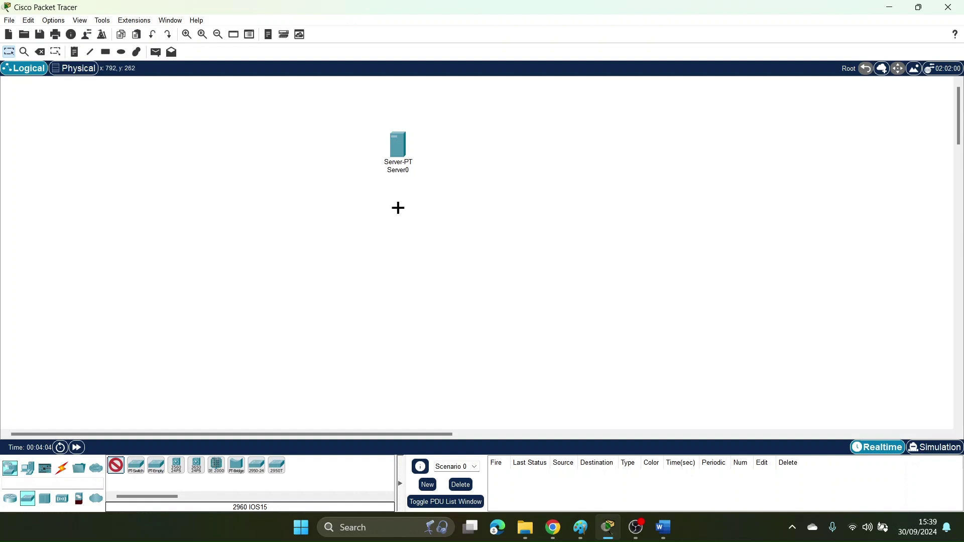
{"action": "left_click", "coordinate": [400, 212]}
Add two PCs to the workspace, one below and left of the switch and the other lower and closer to it.
{"action": "left_click", "coordinate": [28, 468]}
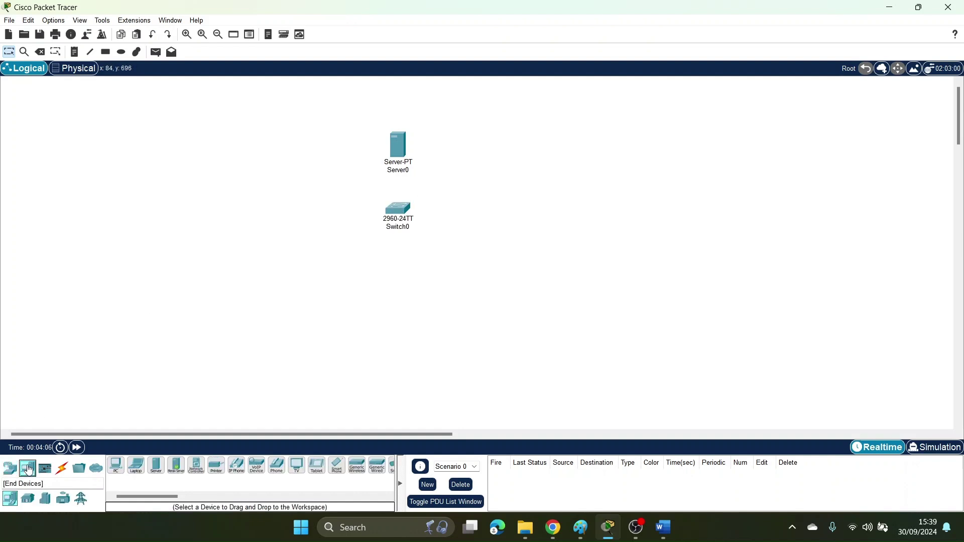
{"action": "left_click", "coordinate": [116, 466]}
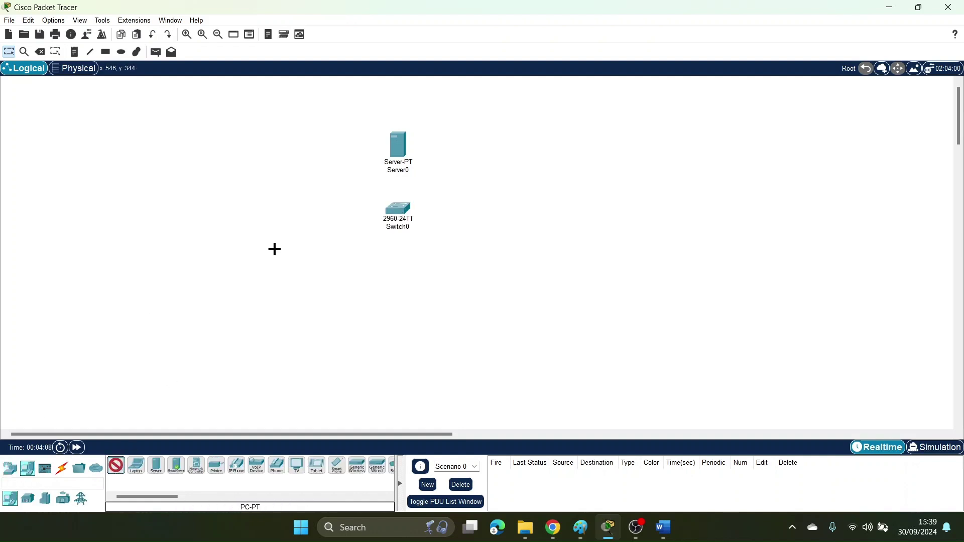
{"action": "left_click", "coordinate": [275, 251]}
{"action": "left_click", "coordinate": [116, 466]}
{"action": "left_click", "coordinate": [327, 312]}
{"action": "left_click", "coordinate": [324, 309]}
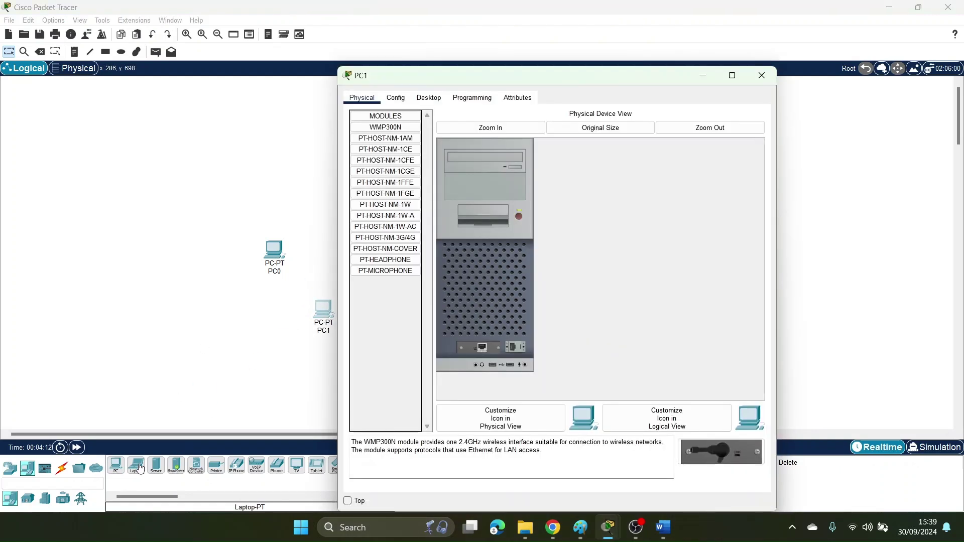
{"action": "left_click", "coordinate": [761, 75]}
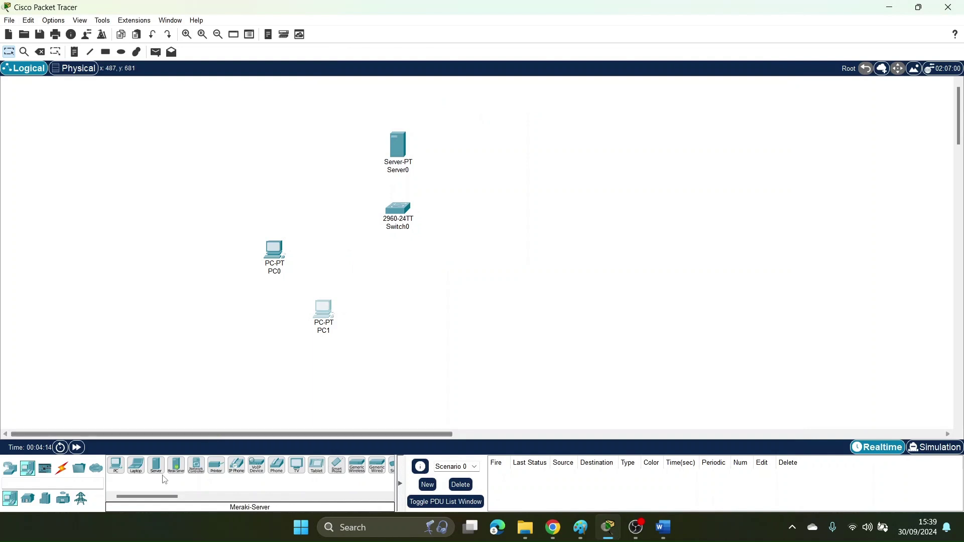
Add two laptops on the right side of the topology, one level with each PC.
{"action": "left_click", "coordinate": [139, 468]}
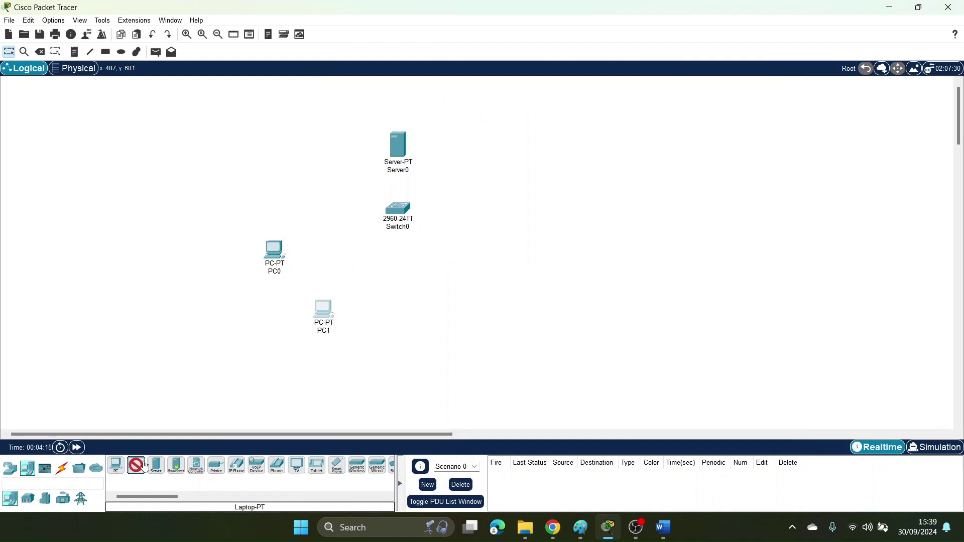
{"action": "left_click", "coordinate": [432, 319]}
{"action": "left_click", "coordinate": [135, 465], "text": "ctrl"}
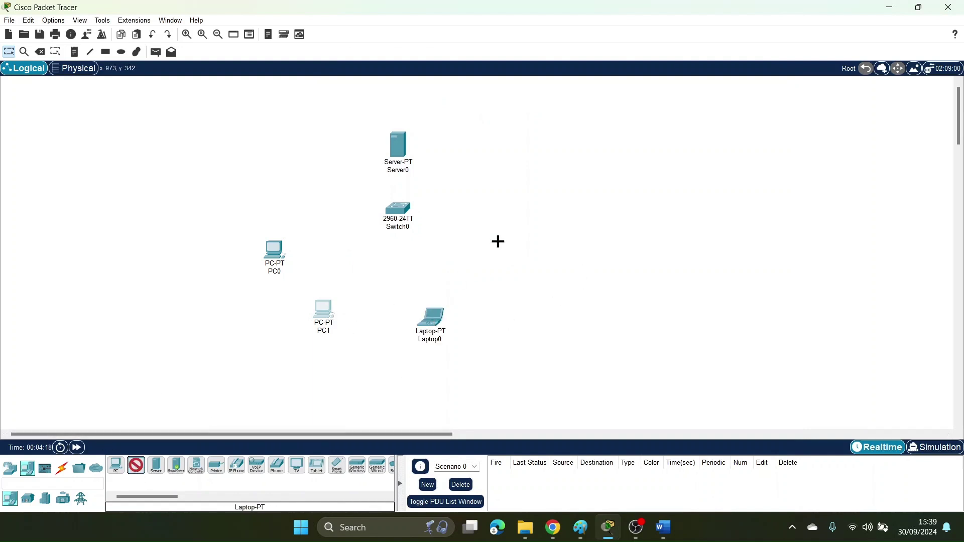
{"action": "left_click", "coordinate": [489, 244]}
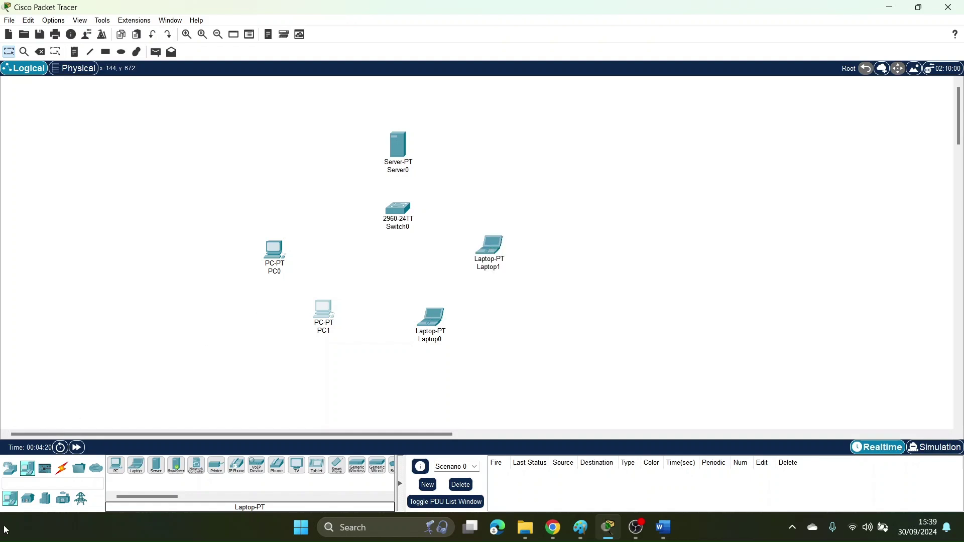
Connect Server0 to Switch0 with an automatically chosen cable type.
{"action": "left_click", "coordinate": [65, 471]}
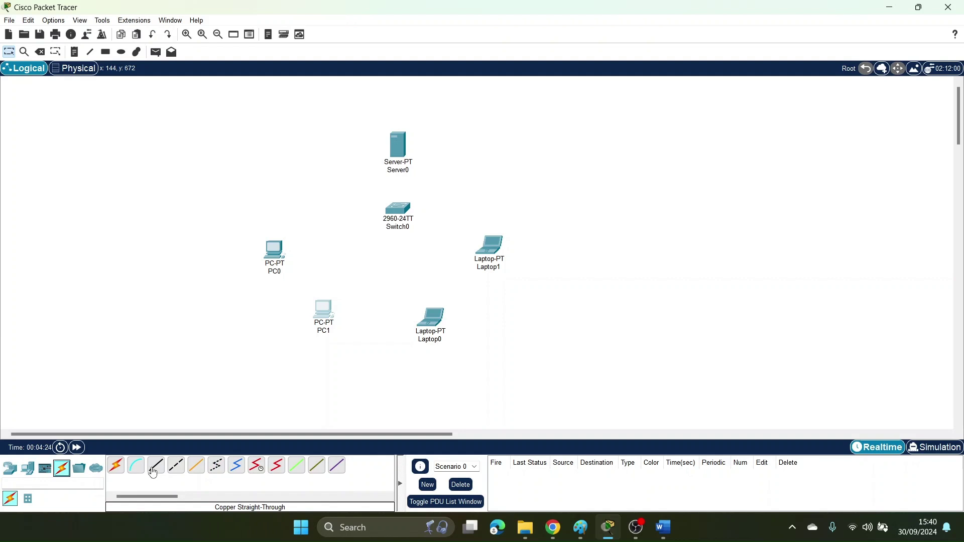
{"action": "left_click", "coordinate": [115, 466]}
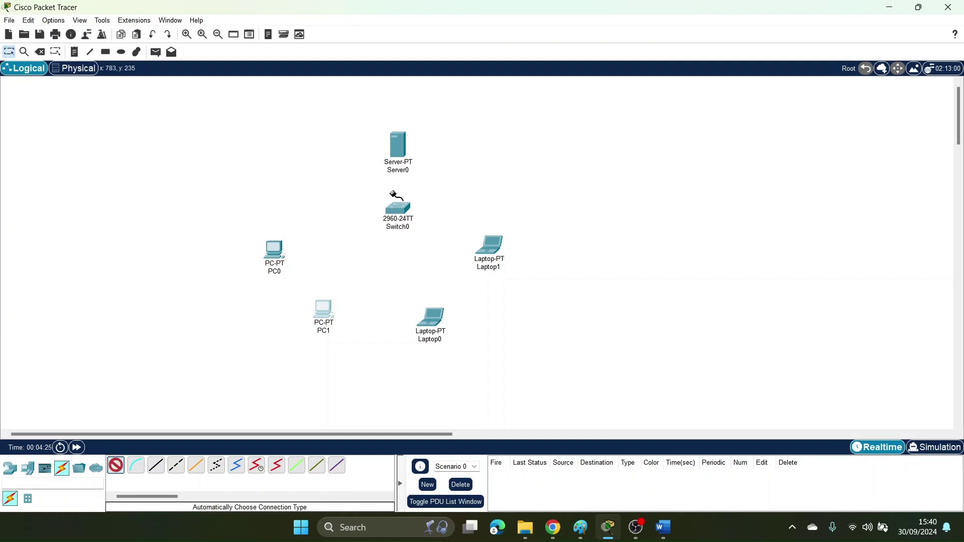
{"action": "left_click", "coordinate": [393, 148]}
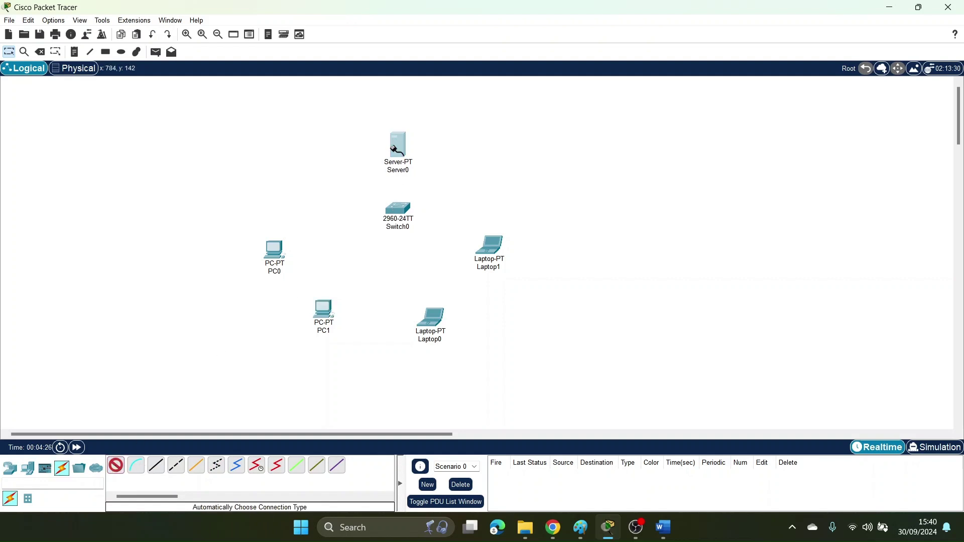
{"action": "left_click", "coordinate": [401, 209]}
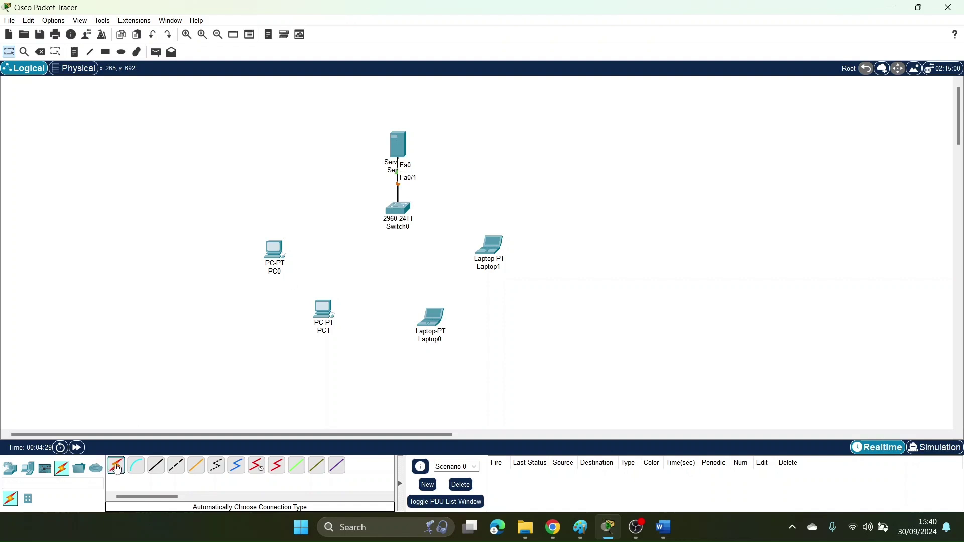
Connect PC0 and PC1 to Switch0 with automatically chosen cables.
{"action": "left_click", "coordinate": [275, 250]}
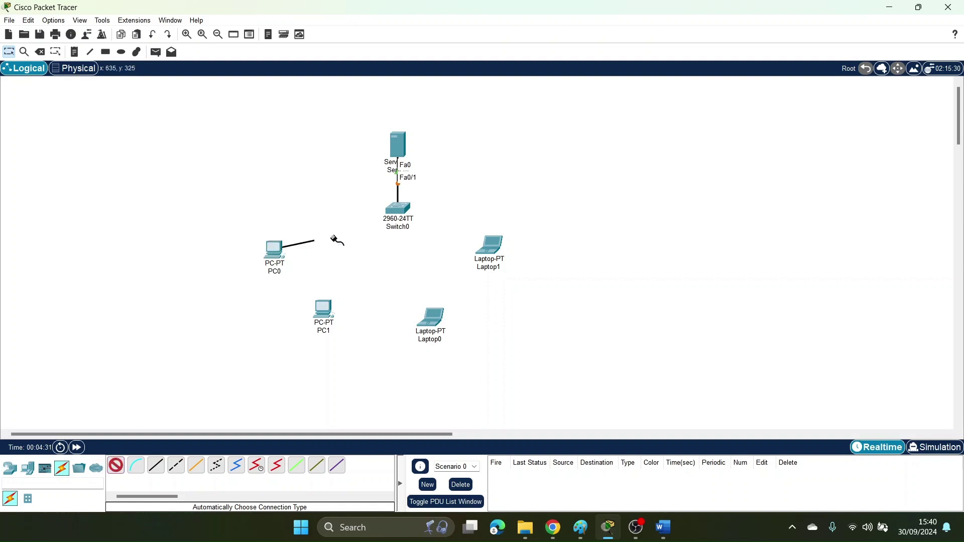
{"action": "left_click", "coordinate": [406, 209]}
{"action": "left_click", "coordinate": [115, 466]}
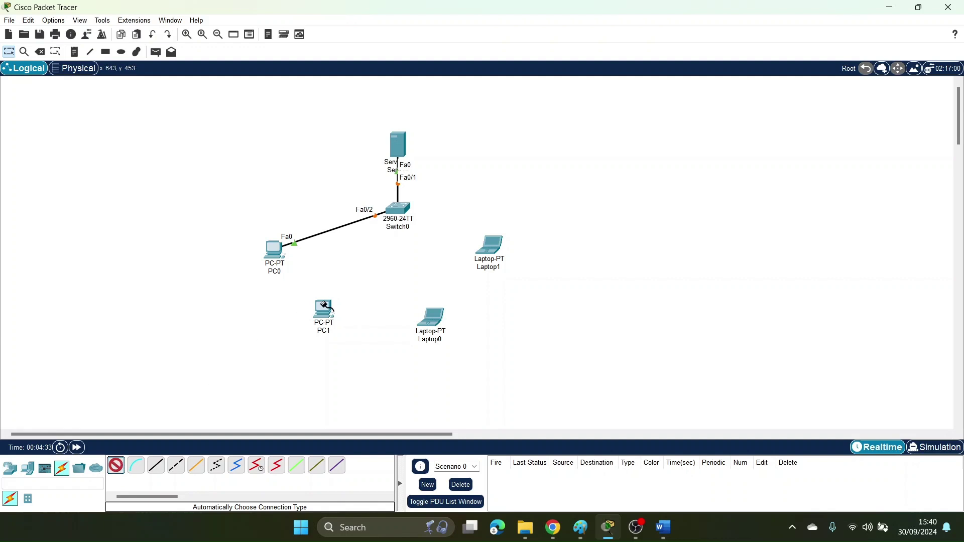
{"action": "left_click", "coordinate": [324, 313]}
{"action": "left_click", "coordinate": [397, 210]}
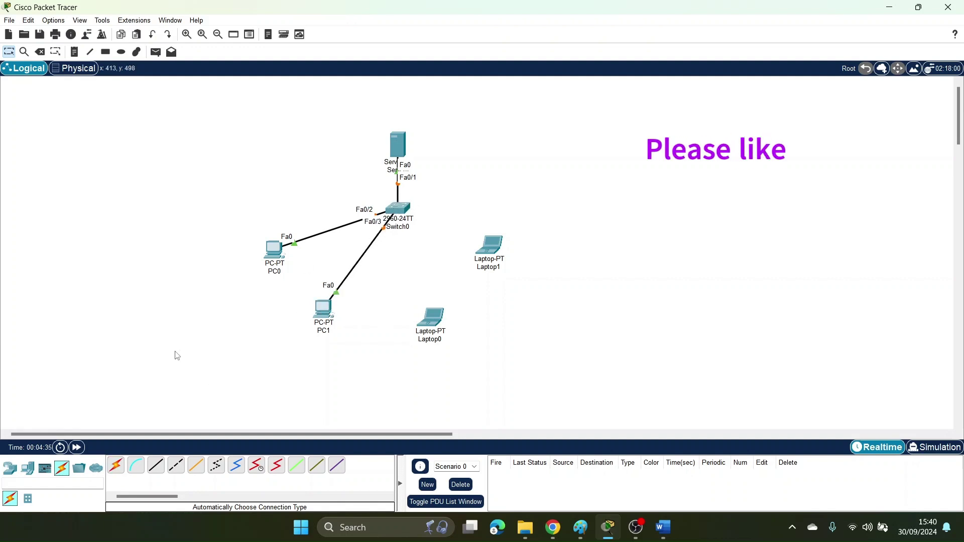
Connect Laptop0 and Laptop1 to Switch0 with automatically chosen cables.
{"action": "left_click", "coordinate": [115, 464]}
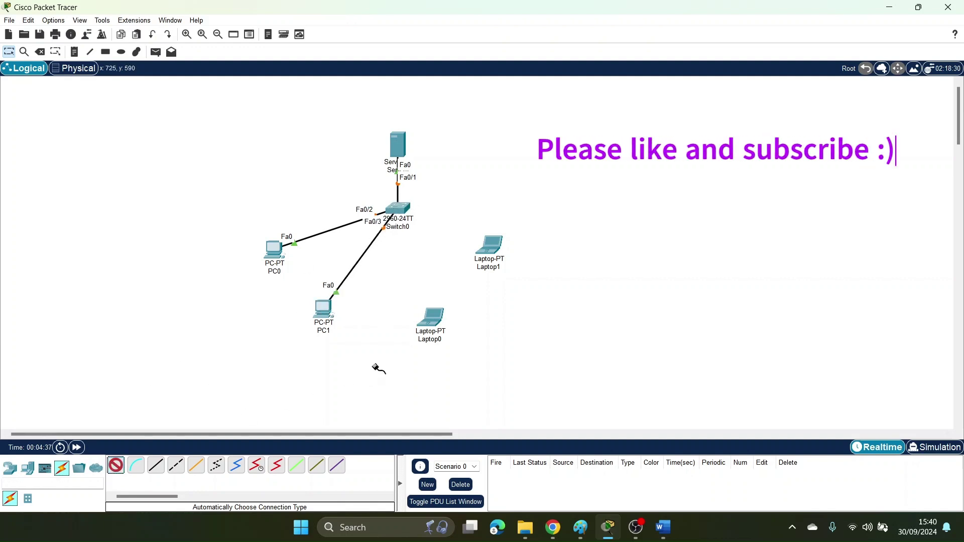
{"action": "left_click", "coordinate": [432, 320]}
{"action": "left_click", "coordinate": [399, 210]}
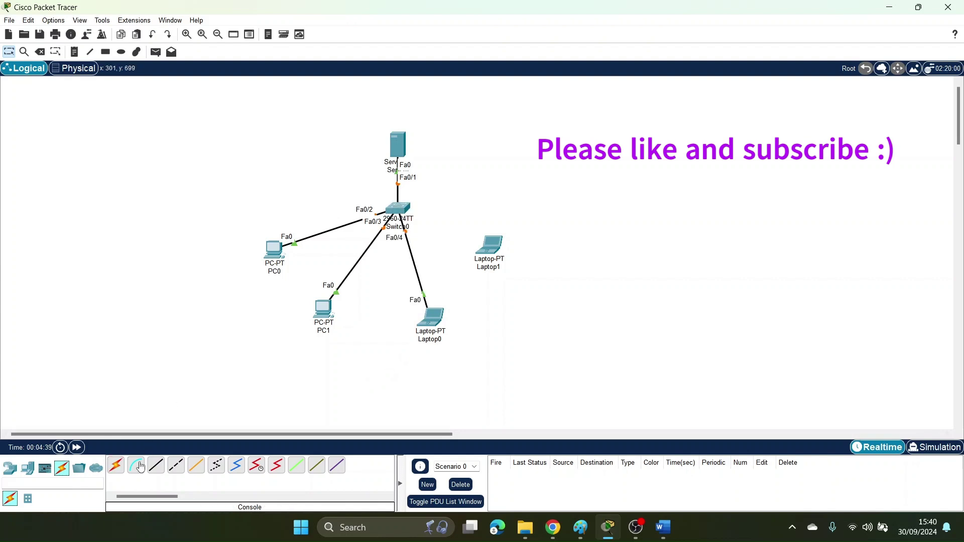
{"action": "left_click", "coordinate": [115, 464]}
{"action": "left_click", "coordinate": [487, 246]}
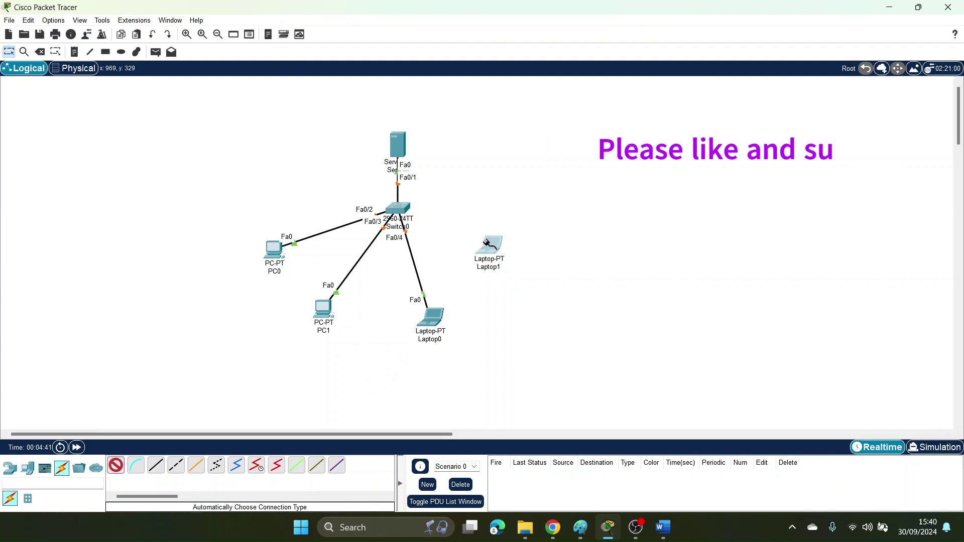
{"action": "left_click", "coordinate": [400, 212]}
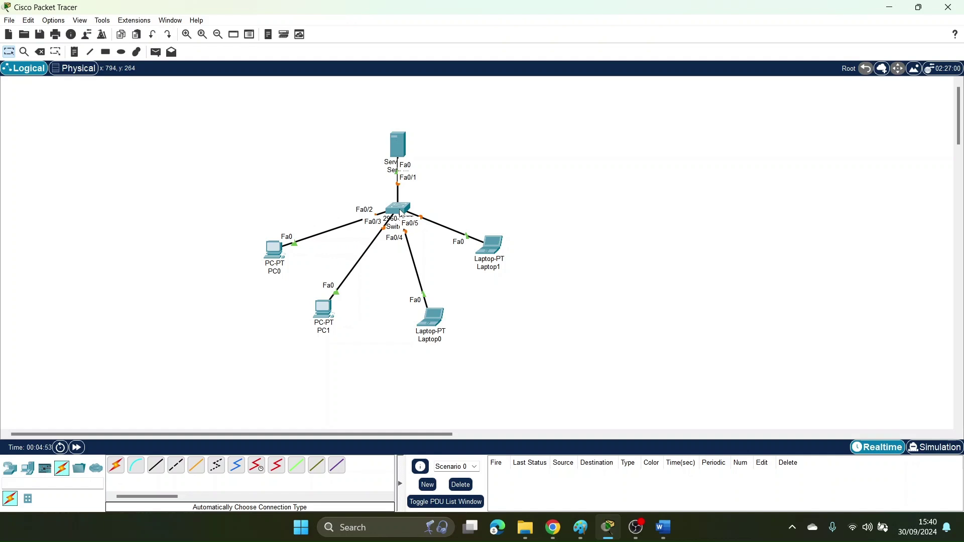
Give Server0 the static IPv4 address 192.168.1.1 with subnet mask 255.255.255.0.
{"action": "left_click", "coordinate": [405, 149]}
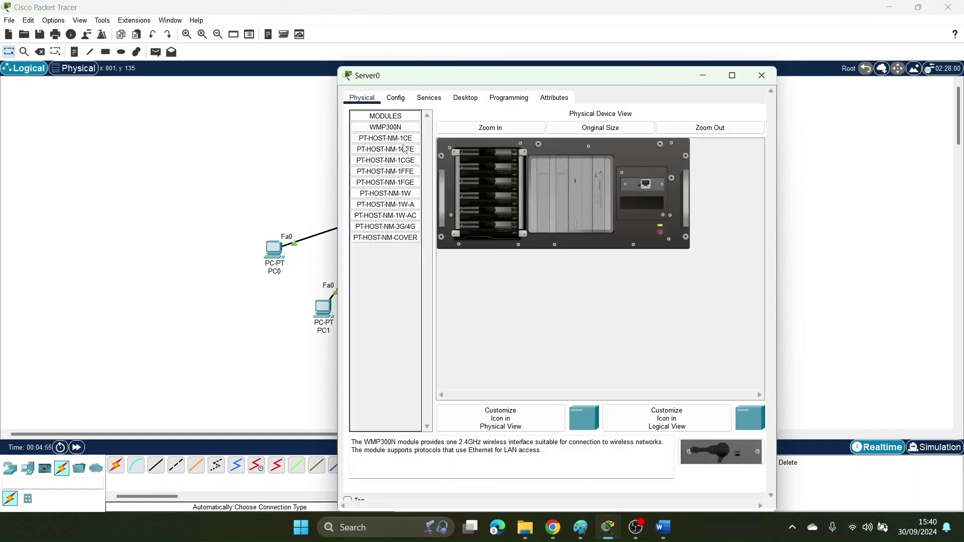
{"action": "left_click", "coordinate": [476, 97]}
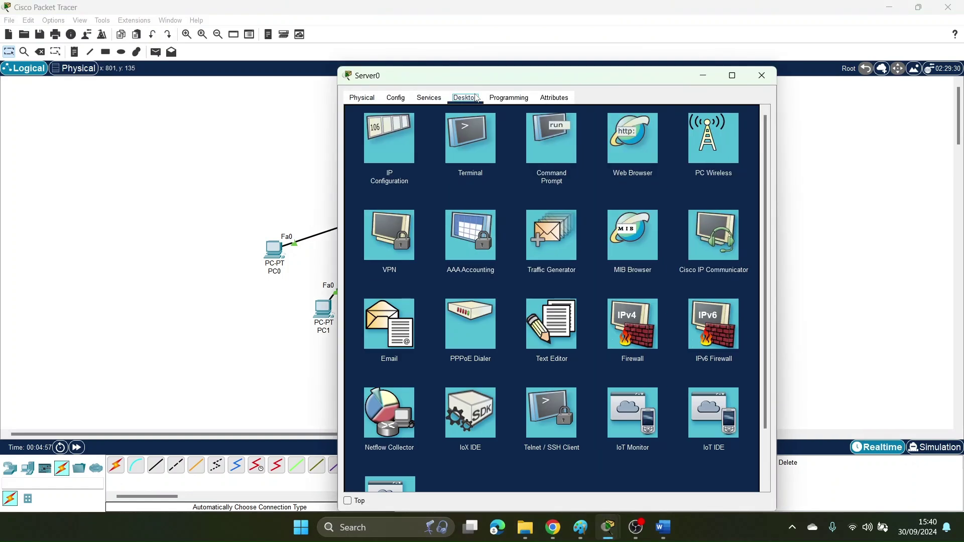
{"action": "left_click", "coordinate": [397, 141]}
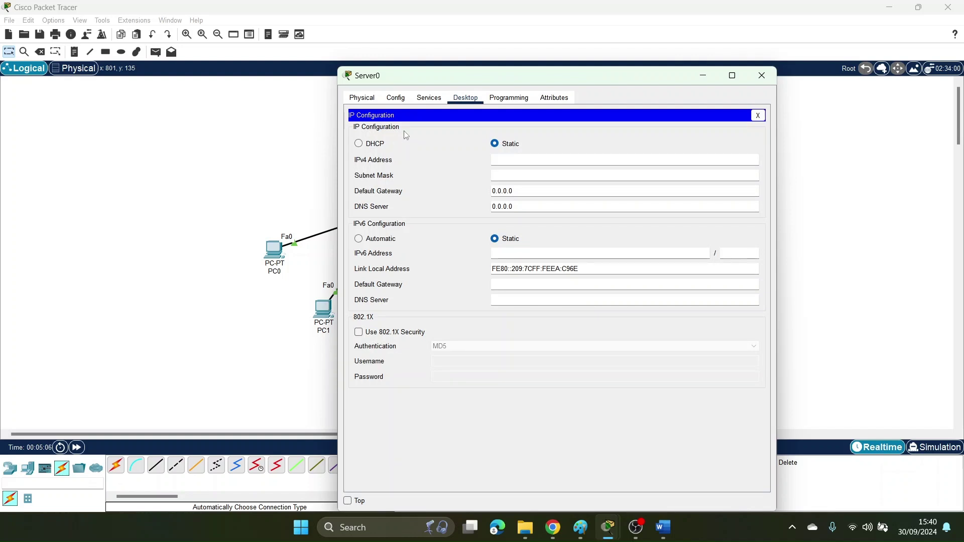
{"action": "left_click", "coordinate": [522, 160]}
{"action": "type", "text": "192.168.1.1"}
{"action": "left_click", "coordinate": [544, 176]}
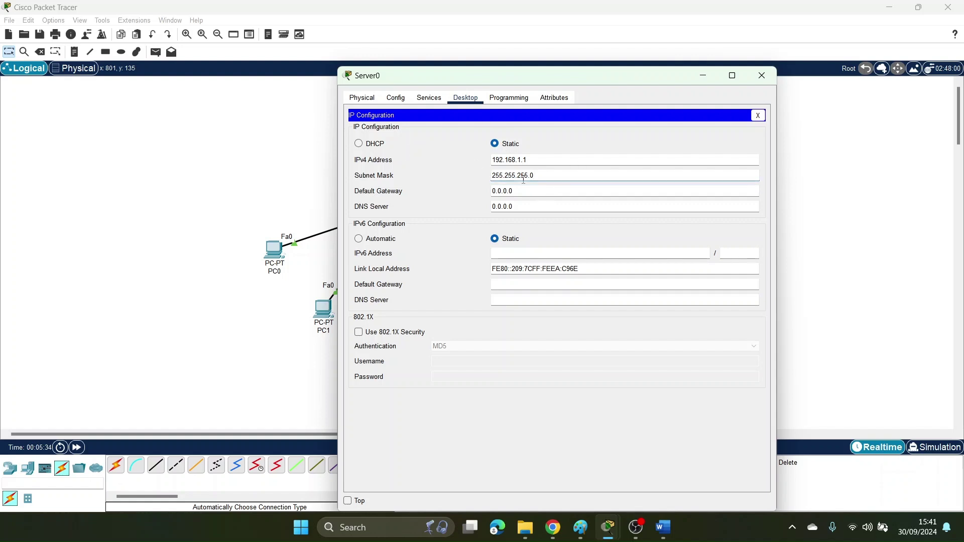
Copy Server0's IPv4 address and set its default gateway to 192.168.1.1.
{"action": "key", "text": "shift+Tab"}
{"action": "key", "text": "ctrl+c"}
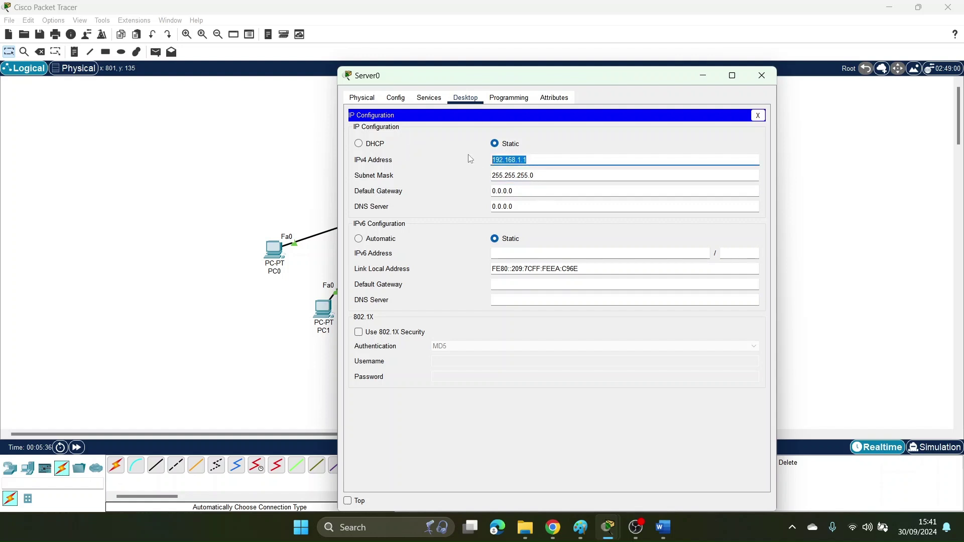
{"action": "left_click", "coordinate": [524, 192]}
{"action": "key", "text": "BackSpace"}
{"action": "key", "text": "BackSpace"}
{"action": "key", "text": "BackSpace"}
{"action": "key", "text": "BackSpace"}
{"action": "key", "text": "BackSpace"}
{"action": "key", "text": "BackSpace"}
{"action": "key", "text": "BackSpace"}
{"action": "type", "text": "192.168.1.1"}
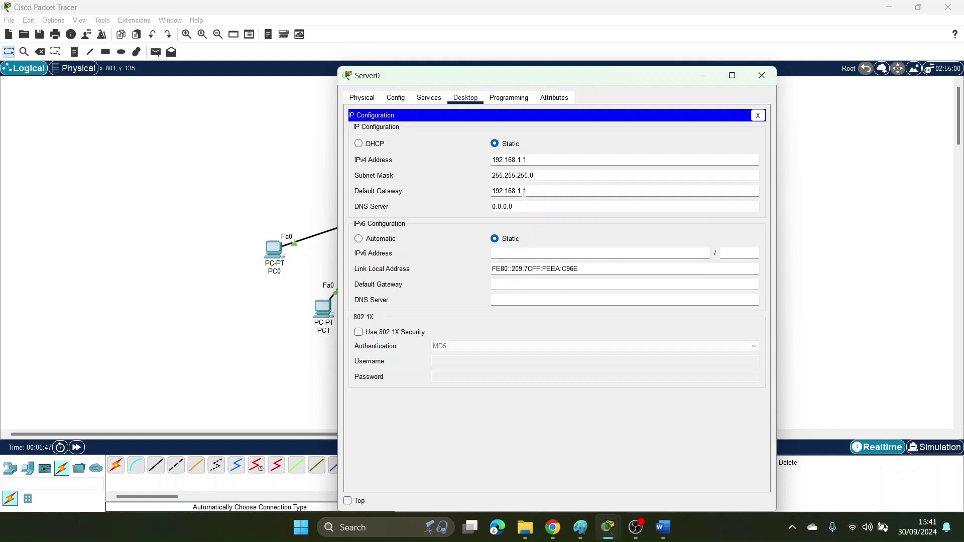
{"action": "left_click", "coordinate": [524, 191]}
Turn on the DHCP service of Server0 for the FastEthernet0 interface.
{"action": "left_click", "coordinate": [422, 101]}
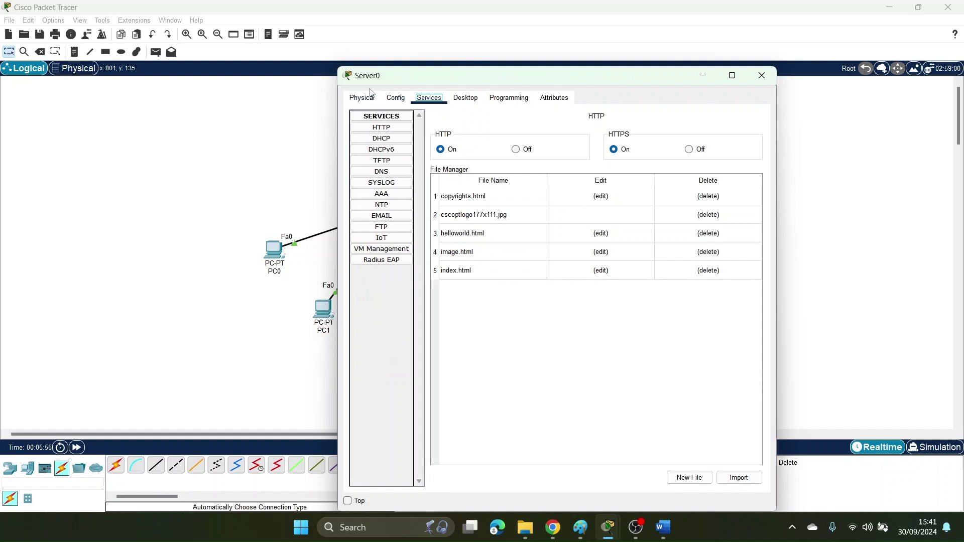
{"action": "left_click", "coordinate": [389, 140]}
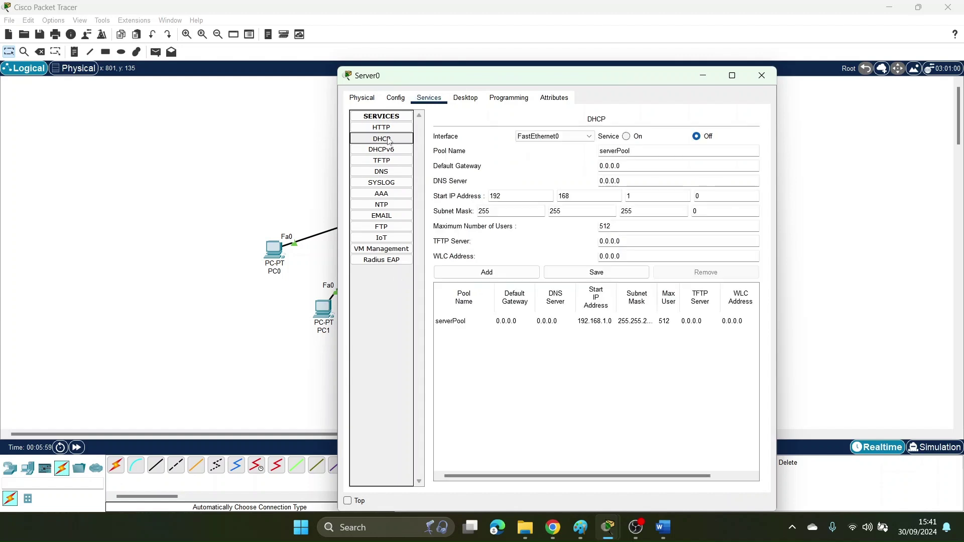
{"action": "left_click", "coordinate": [626, 137]}
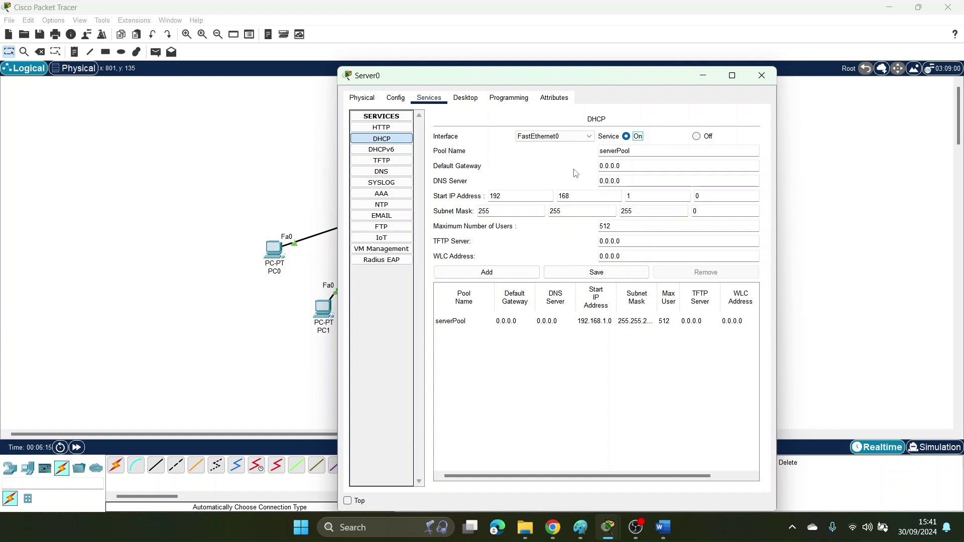
Replace the DHCP pool name with Default.
{"action": "left_click", "coordinate": [648, 152]}
{"action": "key", "text": "BackSpace"}
{"action": "key", "text": "BackSpace"}
{"action": "key", "text": "BackSpace"}
{"action": "key", "text": "BackSpace"}
{"action": "key", "text": "BackSpace"}
{"action": "key", "text": "BackSpace"}
{"action": "key", "text": "BackSpace"}
{"action": "key", "text": "BackSpace"}
{"action": "key", "text": "BackSpace"}
{"action": "key", "text": "BackSpace"}
{"action": "type", "text": "Defau"}
Set the DHCP pool's default gateway to 192.168.1.1.
{"action": "left_click_drag", "start_coordinate": [621, 166], "coordinate": [550, 163]}
{"action": "key", "text": "ctrl+v"}
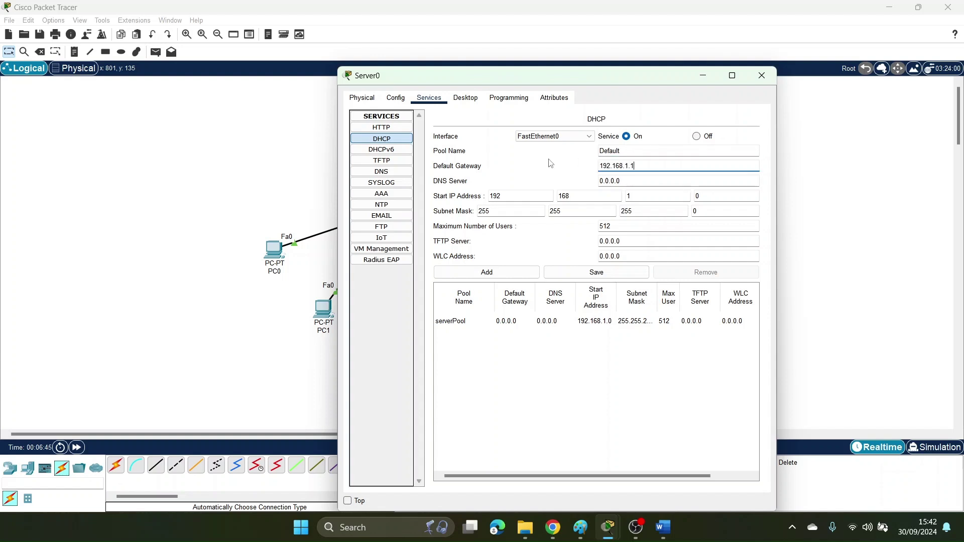
{"action": "left_click", "coordinate": [564, 170]}
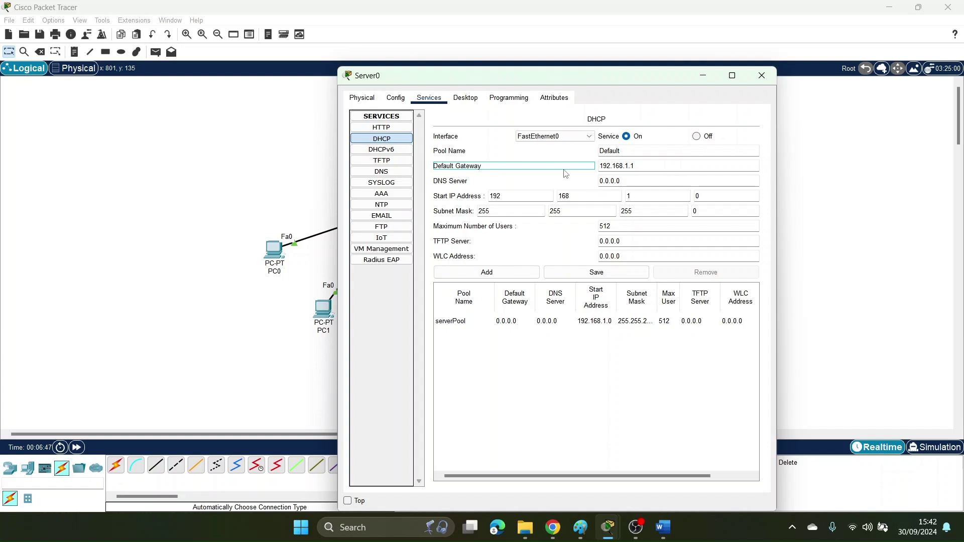
{"action": "left_click", "coordinate": [462, 201]}
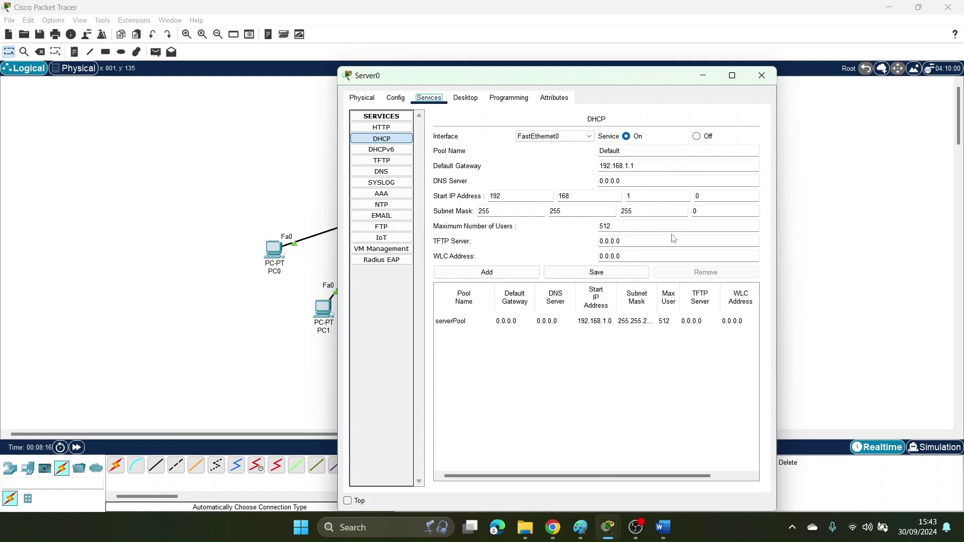
Add the Default pool with gateway 192.168.1.1 to Server0's DHCP pool list and close the server's configuration.
{"action": "left_click", "coordinate": [505, 273]}
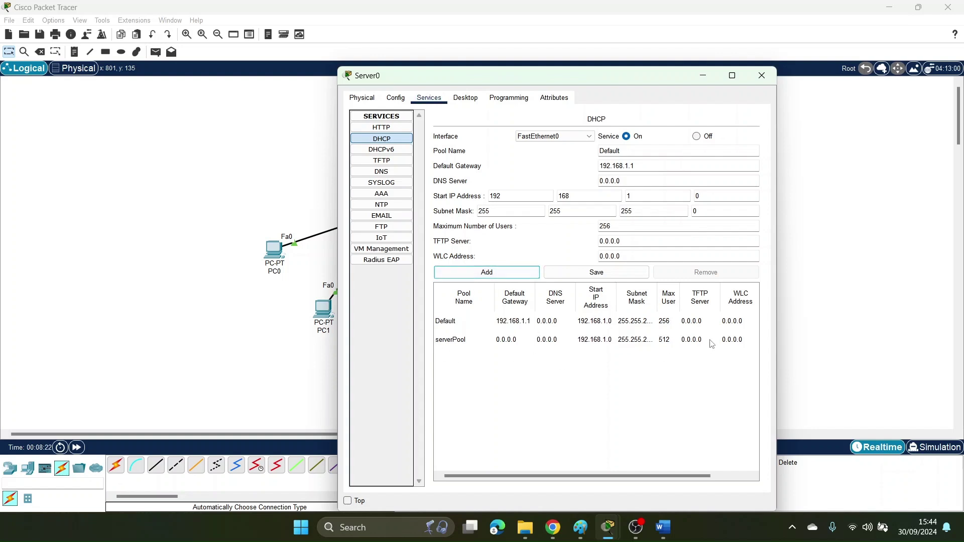
{"action": "left_click", "coordinate": [765, 74]}
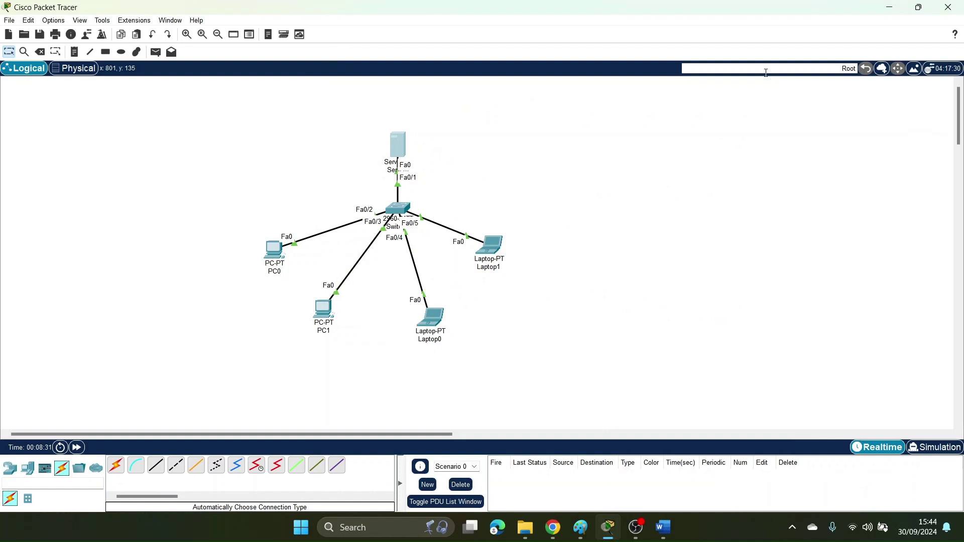
Switch PC0's IPv4 configuration on FastEthernet0 from static to DHCP and close the device window.
{"action": "left_click", "coordinate": [274, 251]}
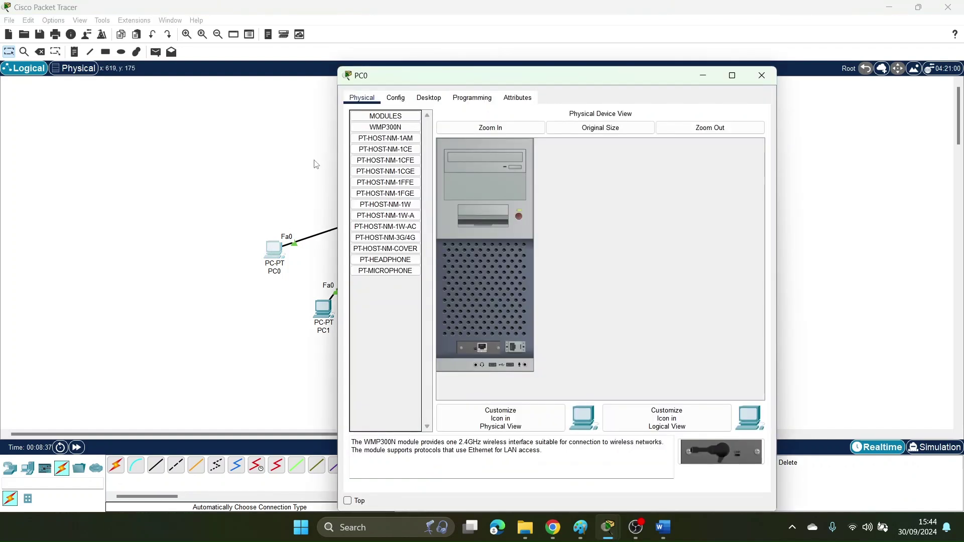
{"action": "left_click", "coordinate": [429, 98]}
{"action": "left_click", "coordinate": [383, 151]}
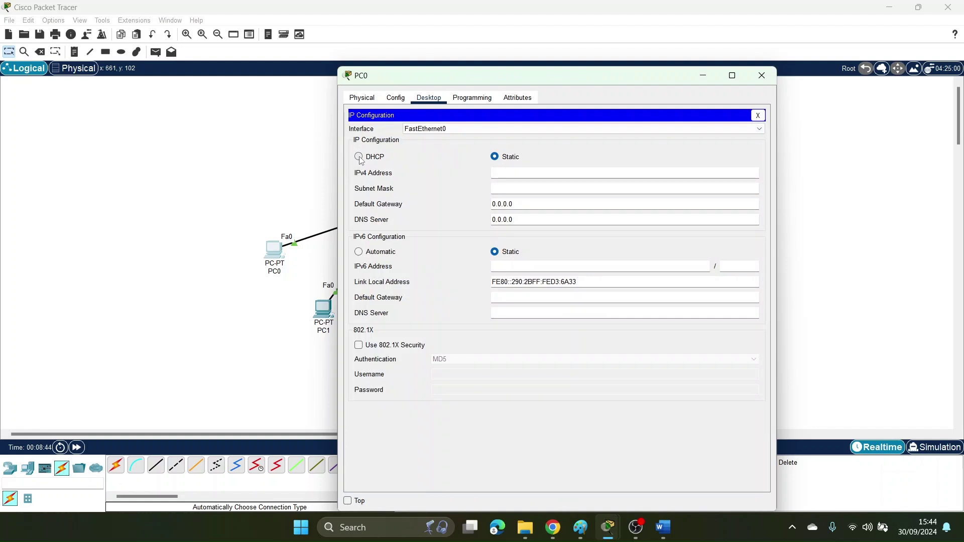
{"action": "left_click", "coordinate": [359, 158]}
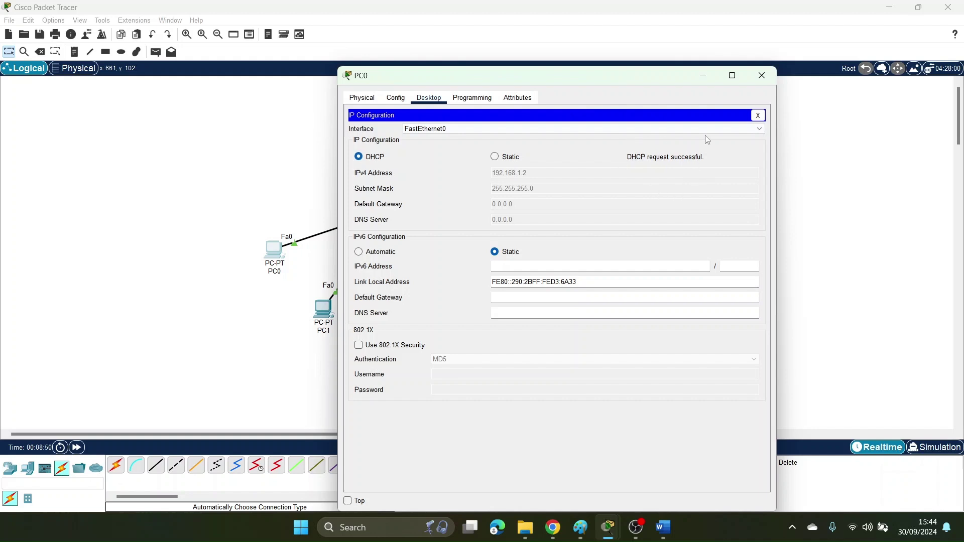
{"action": "left_click", "coordinate": [762, 76]}
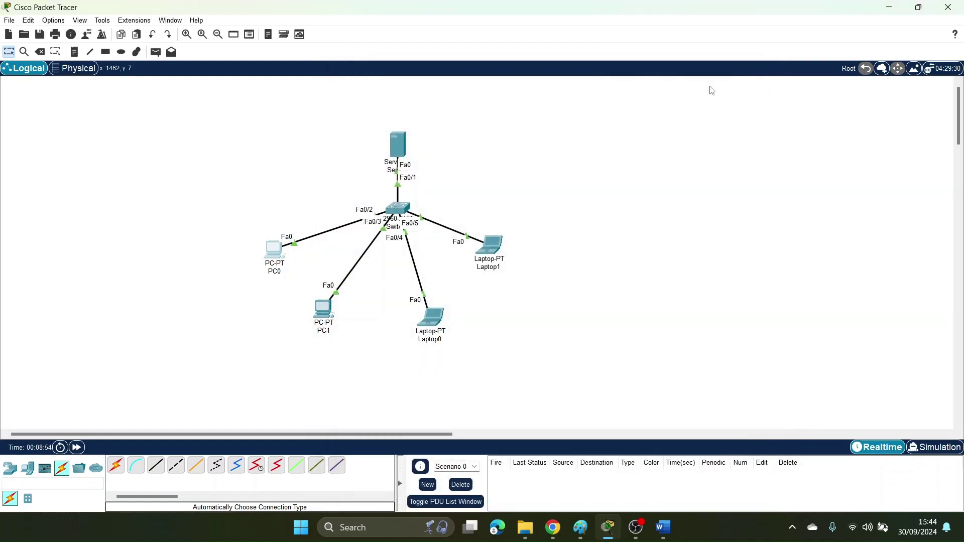
Set PC1's IPv4 configuration to obtain its address through DHCP, and close its device window.
{"action": "left_click", "coordinate": [327, 313]}
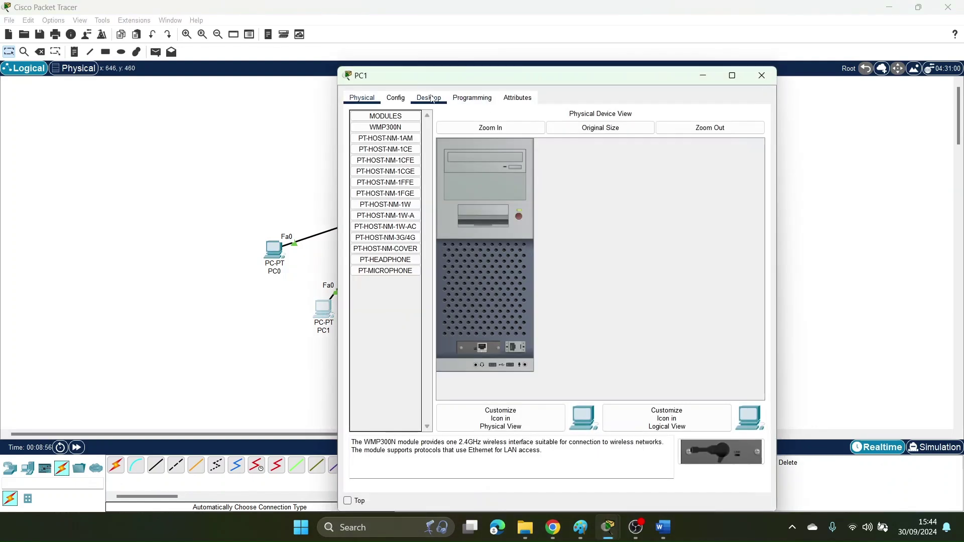
{"action": "left_click", "coordinate": [431, 98]}
{"action": "left_click", "coordinate": [384, 146]}
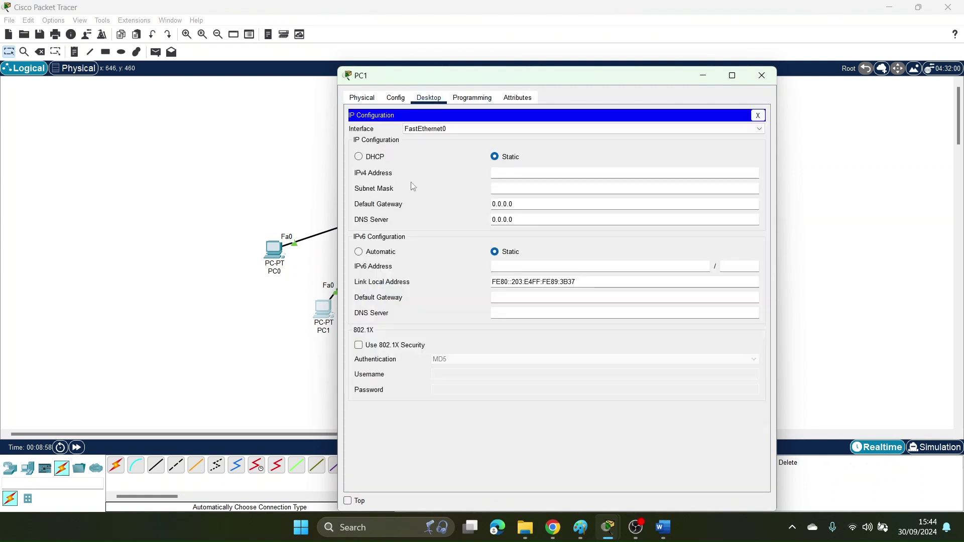
{"action": "left_click", "coordinate": [358, 157]}
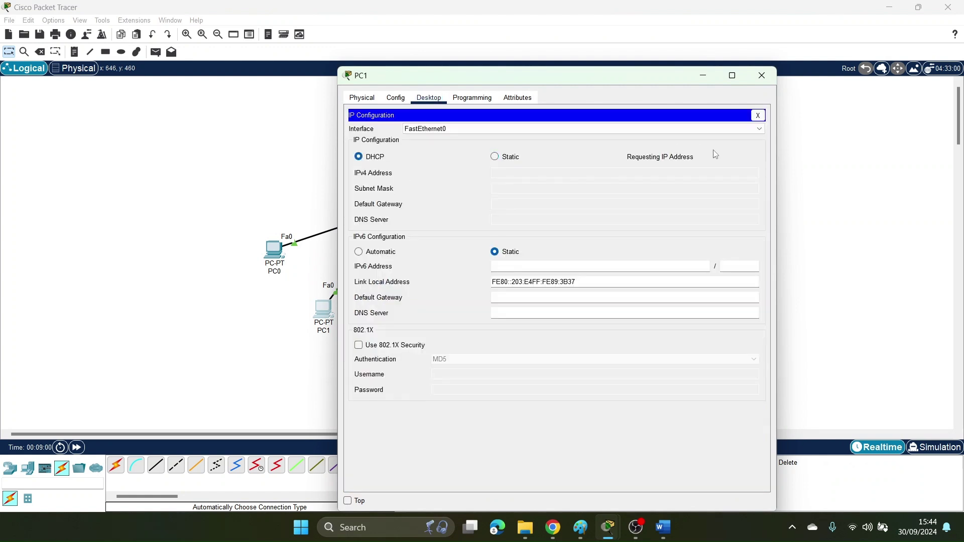
{"action": "left_click", "coordinate": [764, 73]}
Set Laptop0's IPv4 configuration to DHCP and close its device window.
{"action": "left_click", "coordinate": [441, 322]}
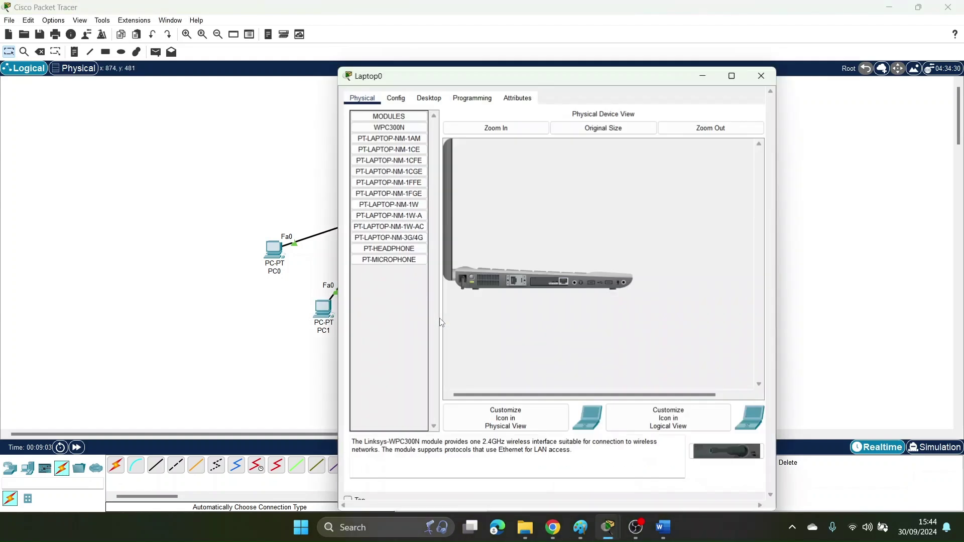
{"action": "left_click", "coordinate": [395, 99]}
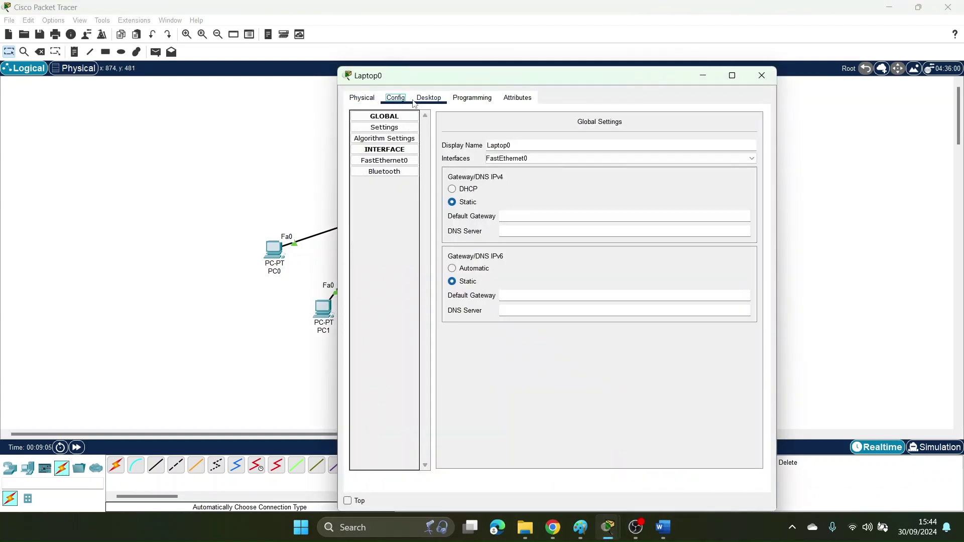
{"action": "left_click", "coordinate": [428, 99]}
{"action": "left_click", "coordinate": [375, 134]}
{"action": "left_click", "coordinate": [373, 159]}
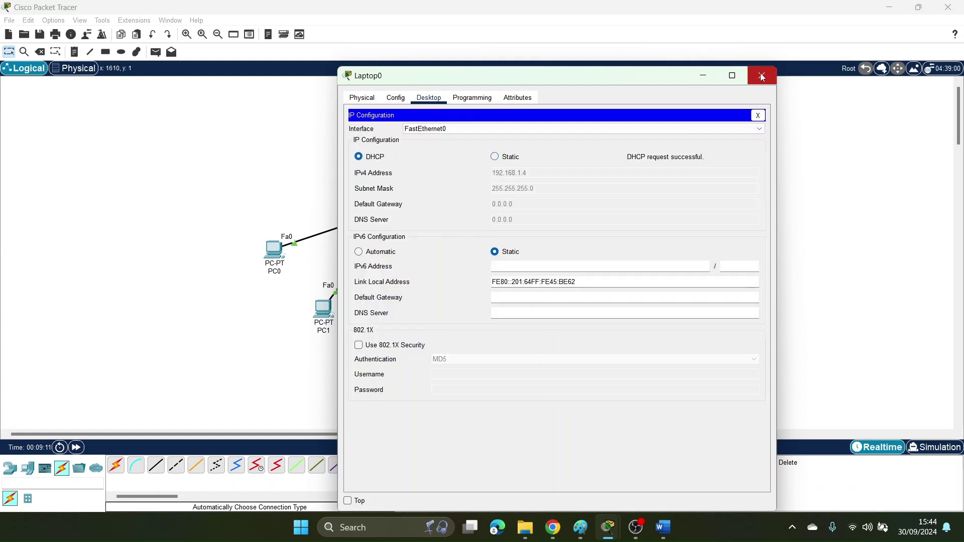
{"action": "left_click", "coordinate": [761, 76]}
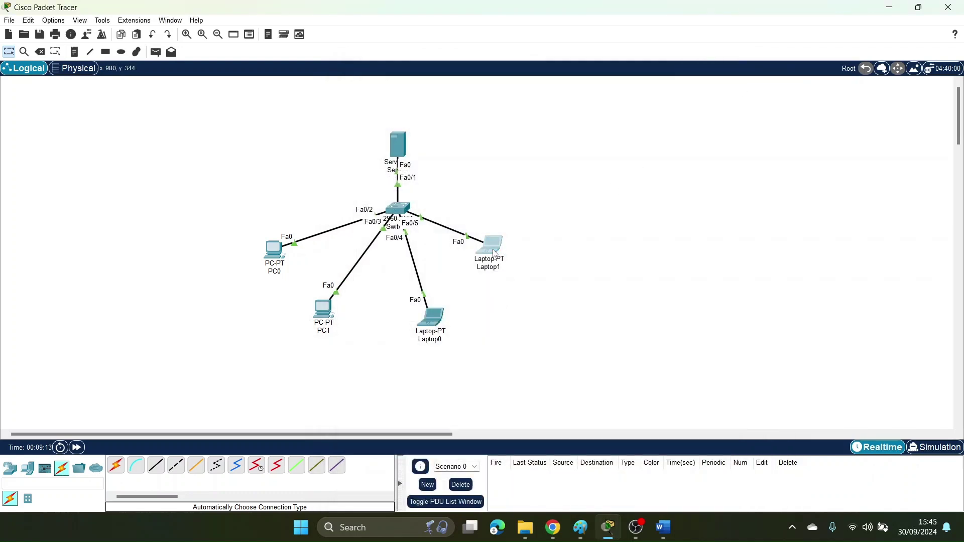
Set Laptop1's IPv4 configuration to DHCP and close its device window.
{"action": "left_click", "coordinate": [494, 253]}
{"action": "left_click", "coordinate": [428, 99]}
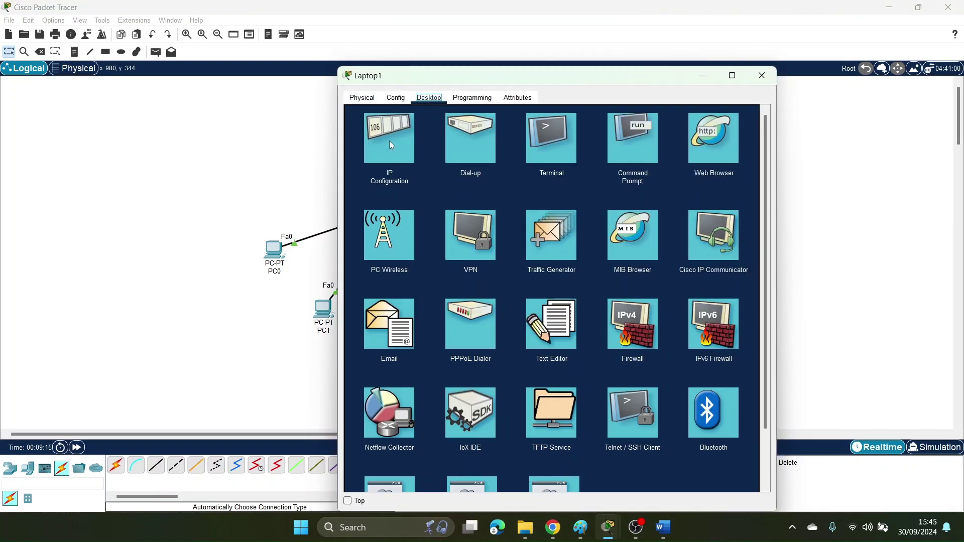
{"action": "left_click", "coordinate": [390, 145]}
{"action": "left_click", "coordinate": [359, 157]}
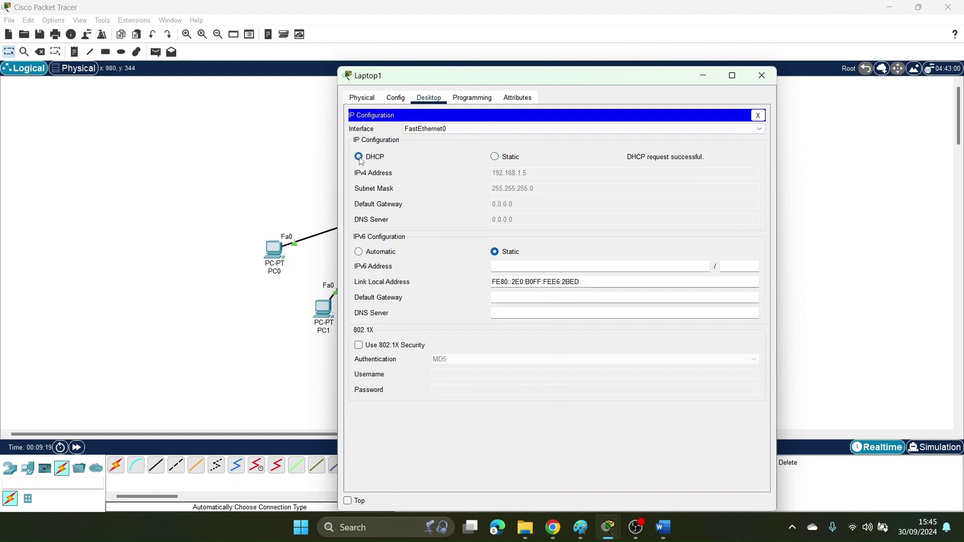
{"action": "left_click", "coordinate": [772, 77]}
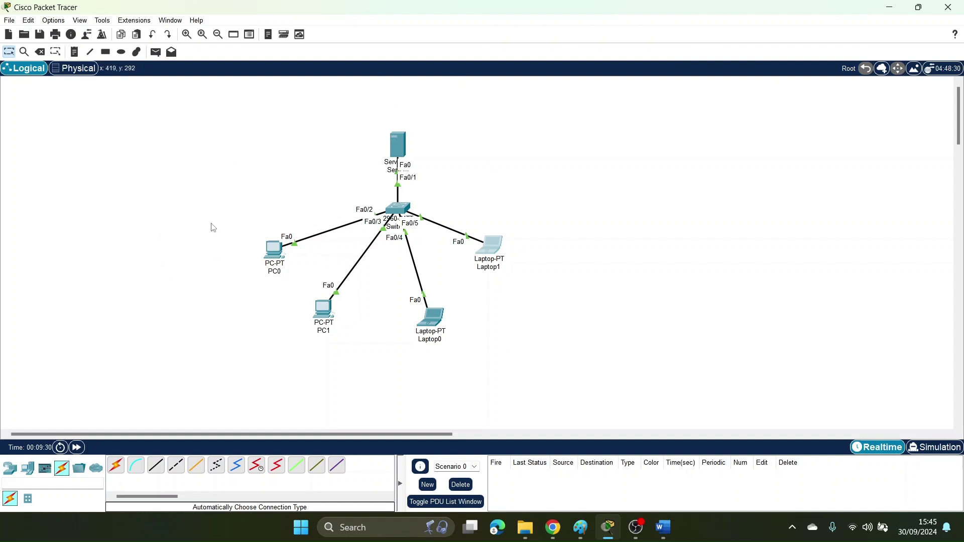
Test connectivity to the server by running ping 192.168.1.1 in PC0's Command Prompt.
{"action": "left_click", "coordinate": [275, 250]}
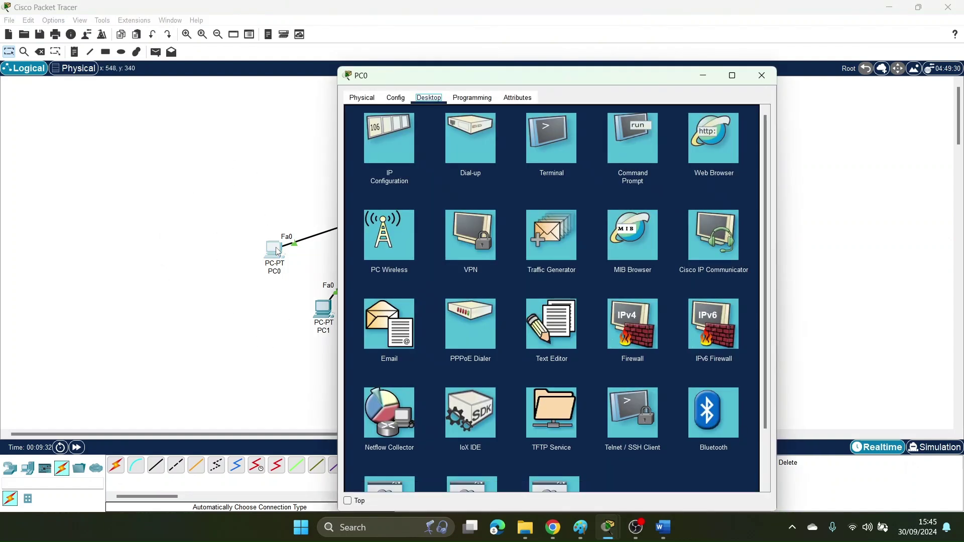
{"action": "left_click", "coordinate": [641, 132]}
{"action": "type", "text": "ping 192.168"}
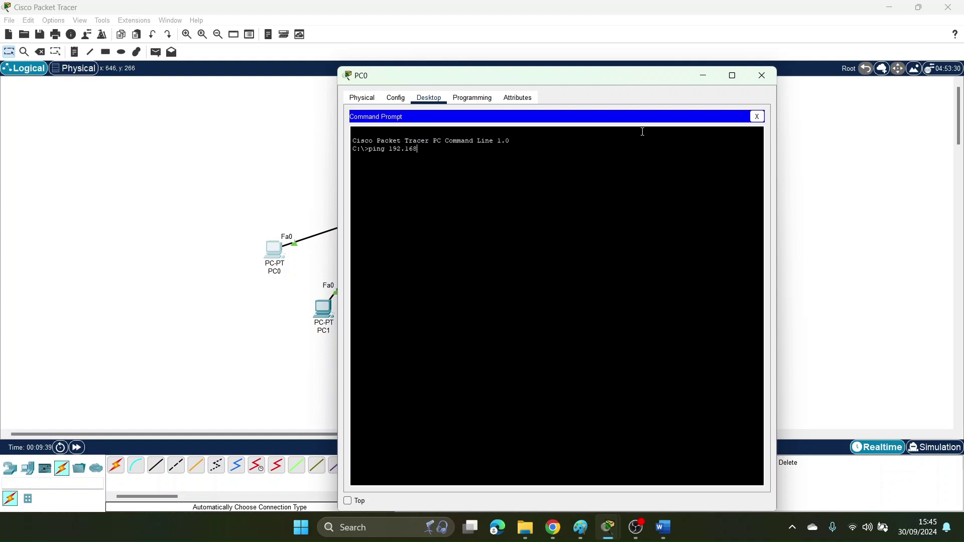
{"action": "type", "text": ".1.1"}
{"action": "key", "text": "Return"}
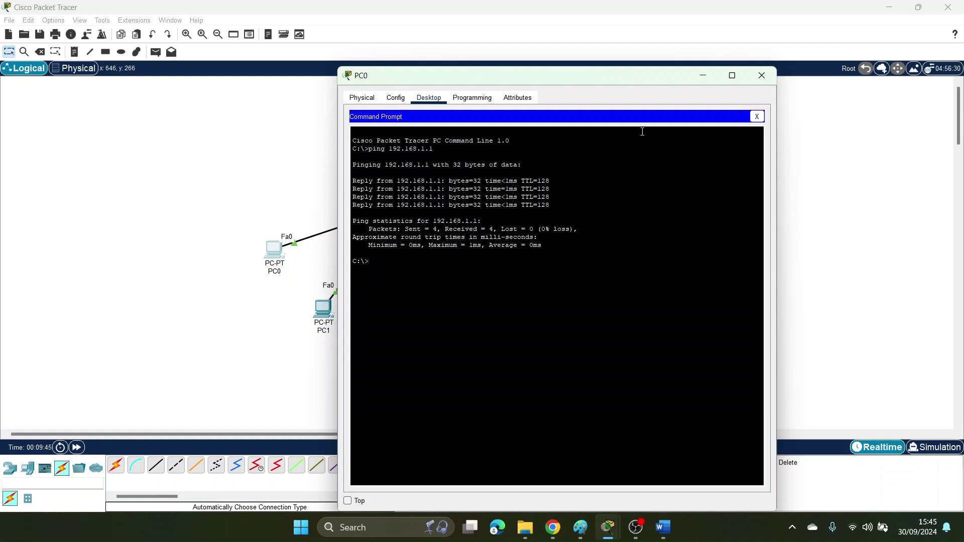
Test connectivity from PC0 to Laptop0 with ping 192.168.1.4, and close PC0's window.
{"action": "key", "text": "Up"}
{"action": "key", "text": "Return"}
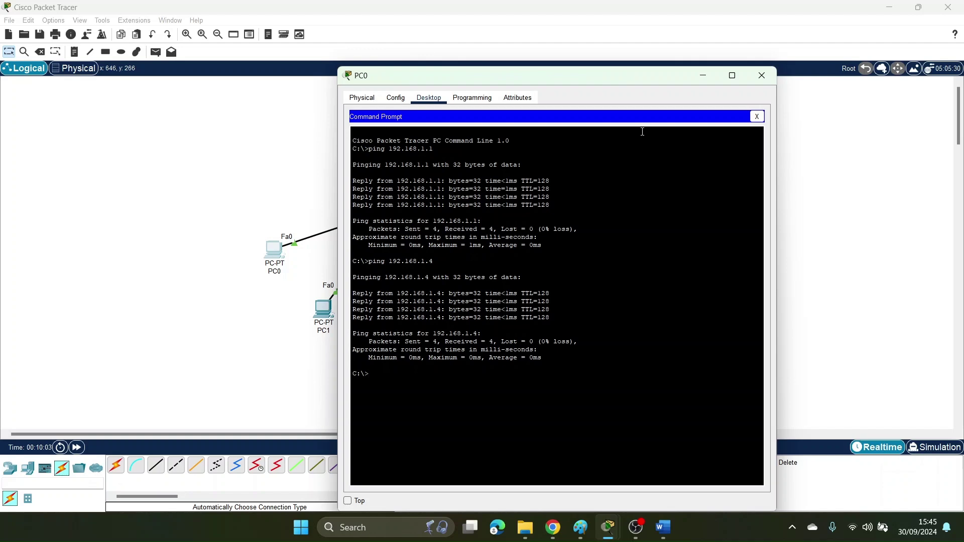
{"action": "left_click", "coordinate": [762, 76]}
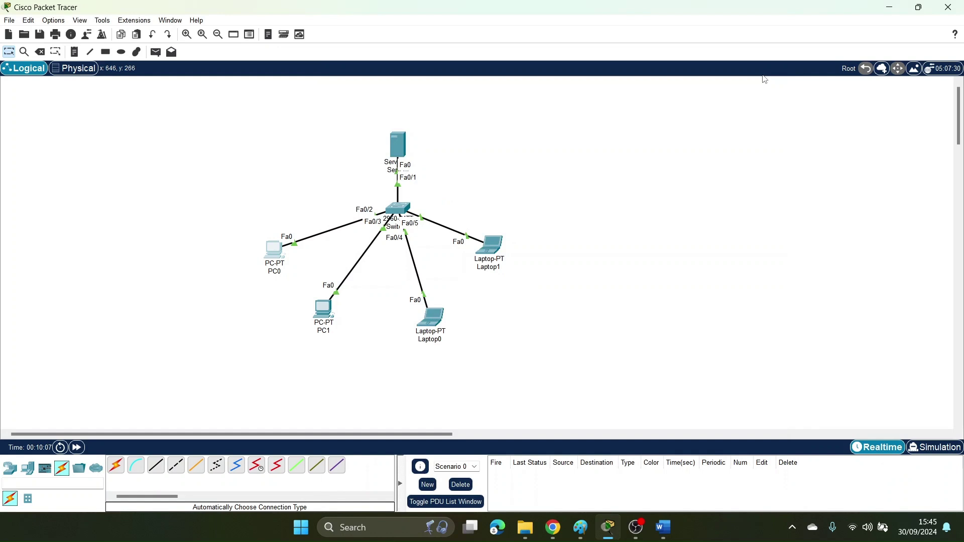